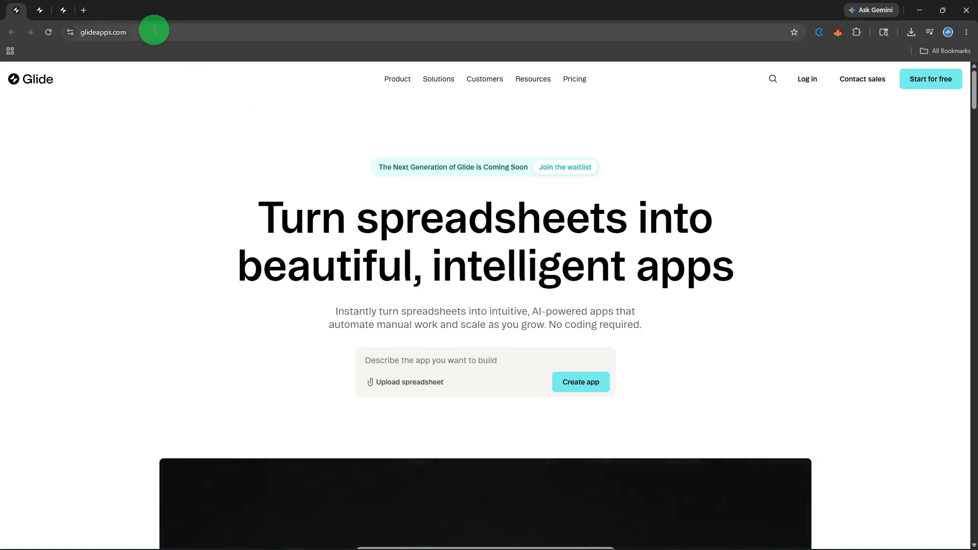
Create a new app from the Blank template.
left_click(814, 70)
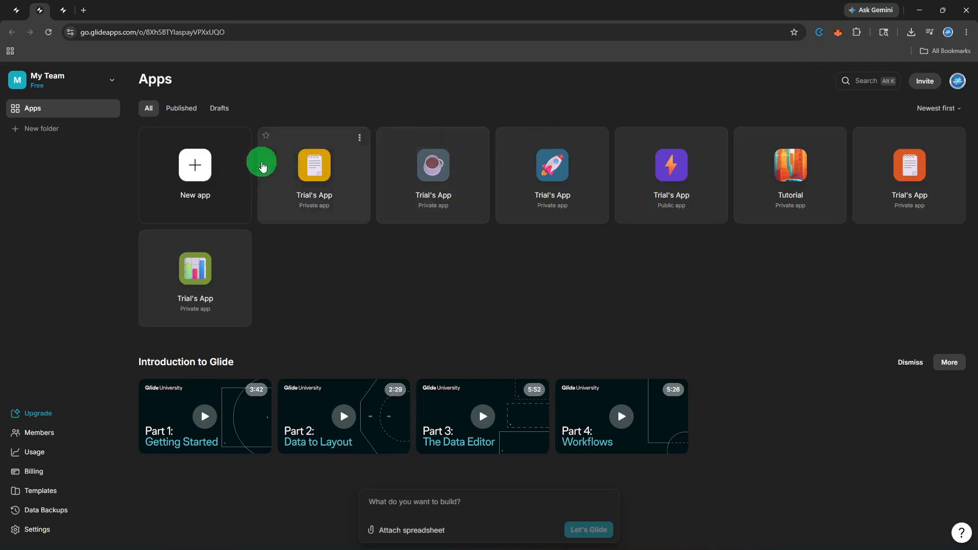
left_click(227, 176)
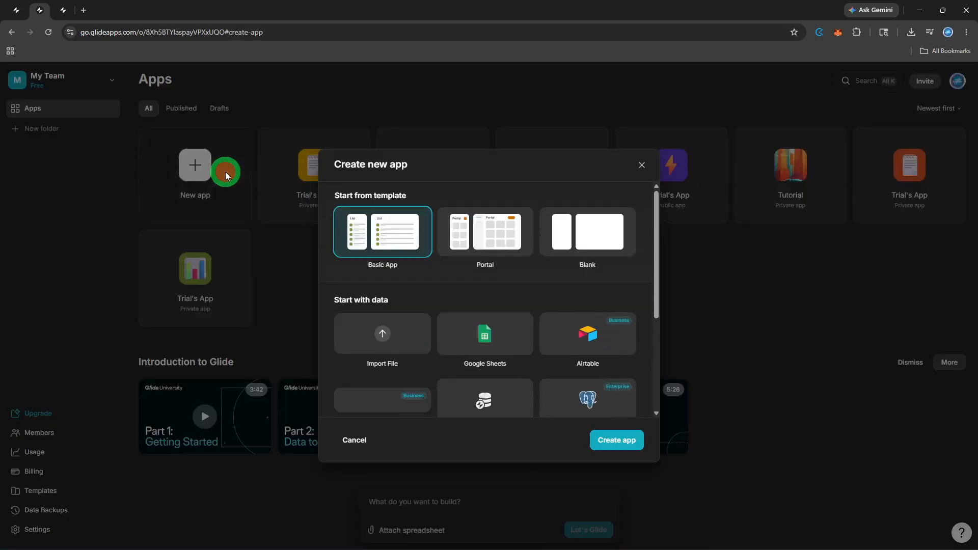
left_click(561, 231)
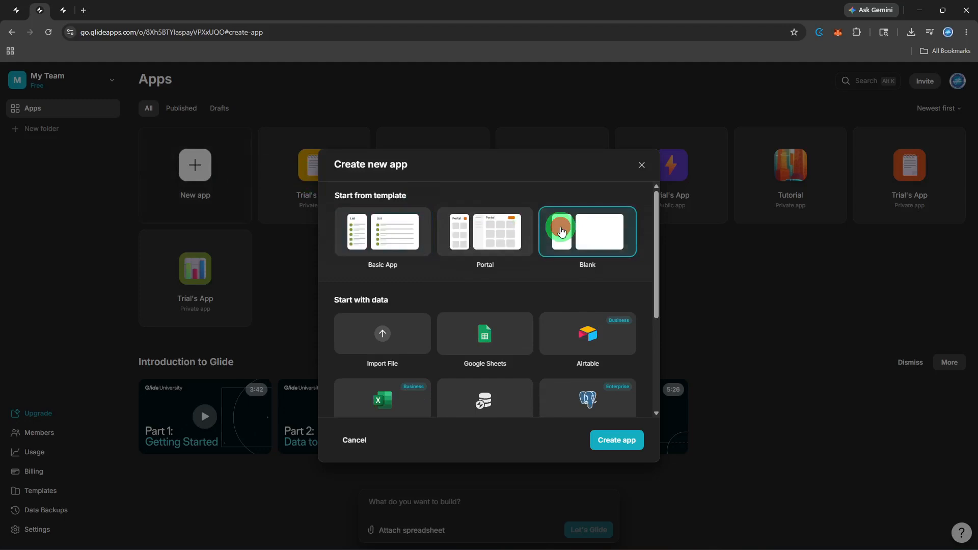
left_click(616, 441)
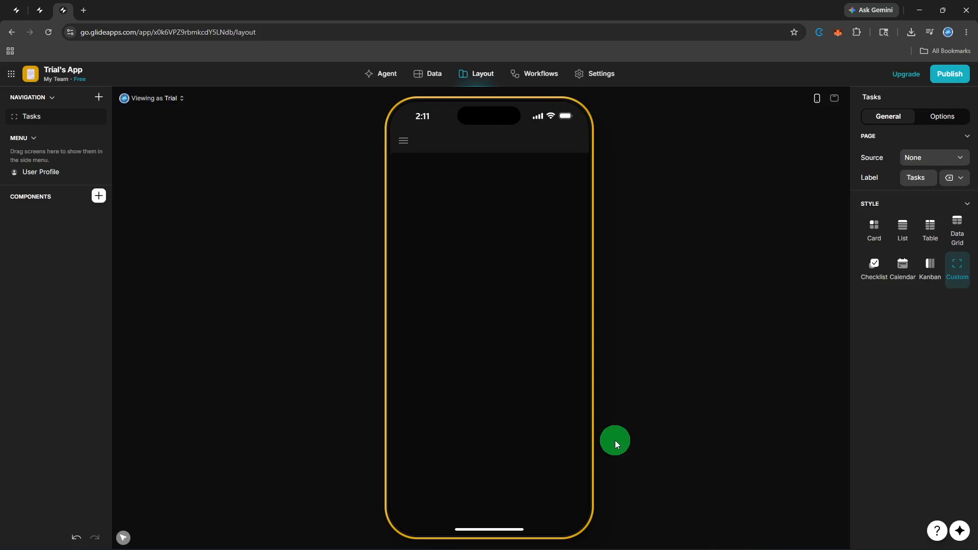
Add a blank table to the app's data and name it Tasks.
left_click(433, 82)
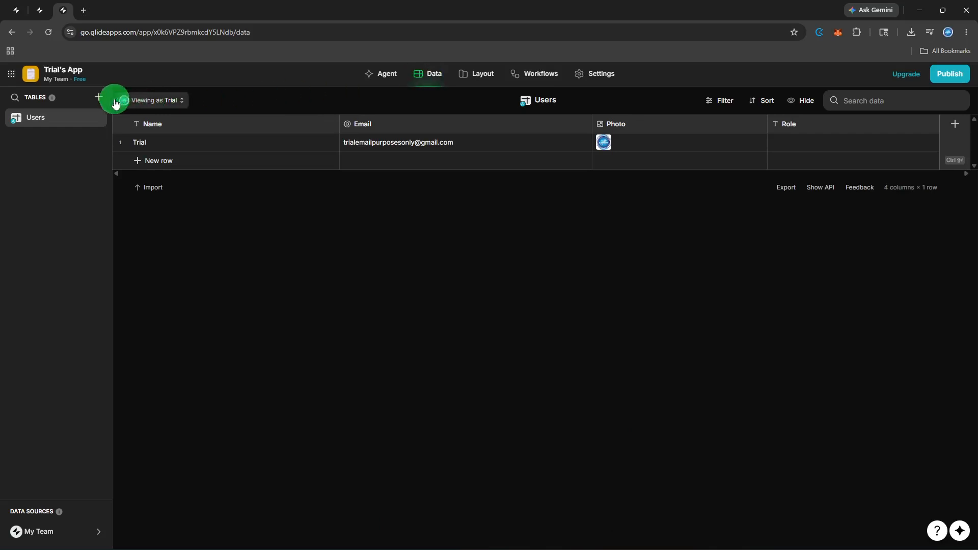
left_click(99, 98)
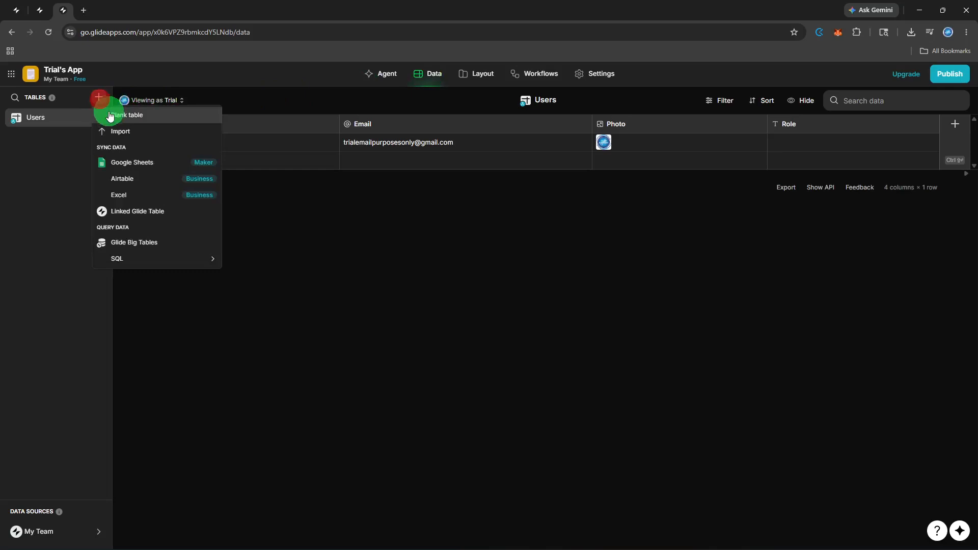
left_click(112, 117)
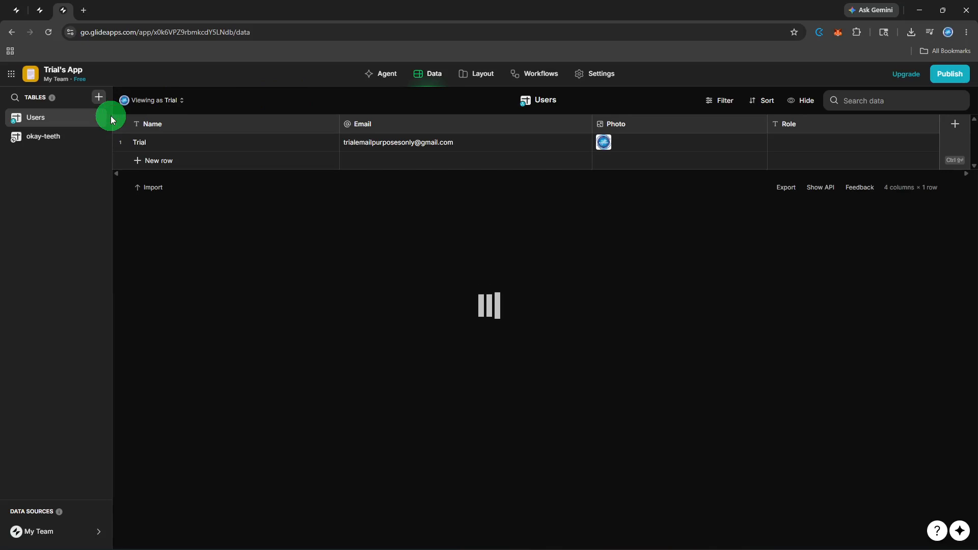
key("BackSpace")
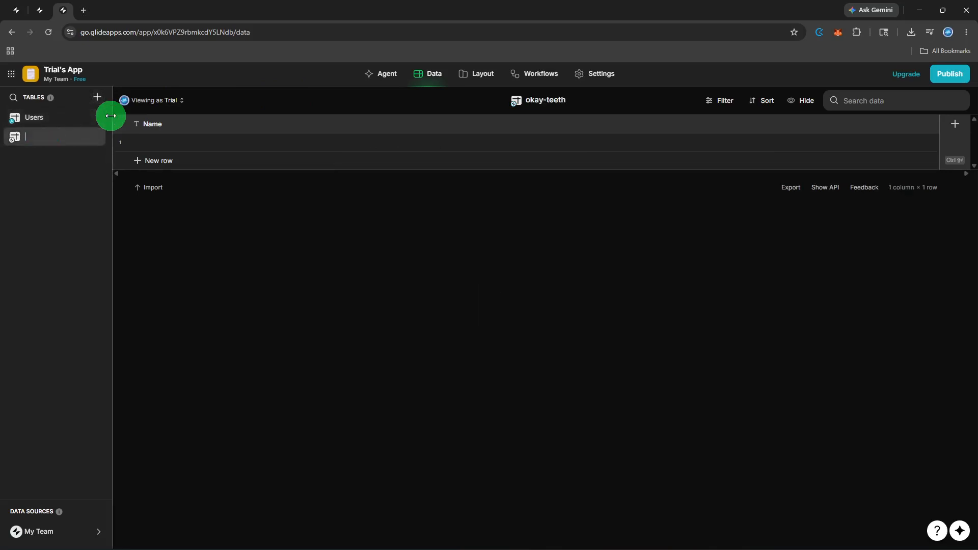
type("Tasks")
Rename the Name column of the Tasks table to Tasks and save it.
left_click(167, 125)
double_click(167, 126)
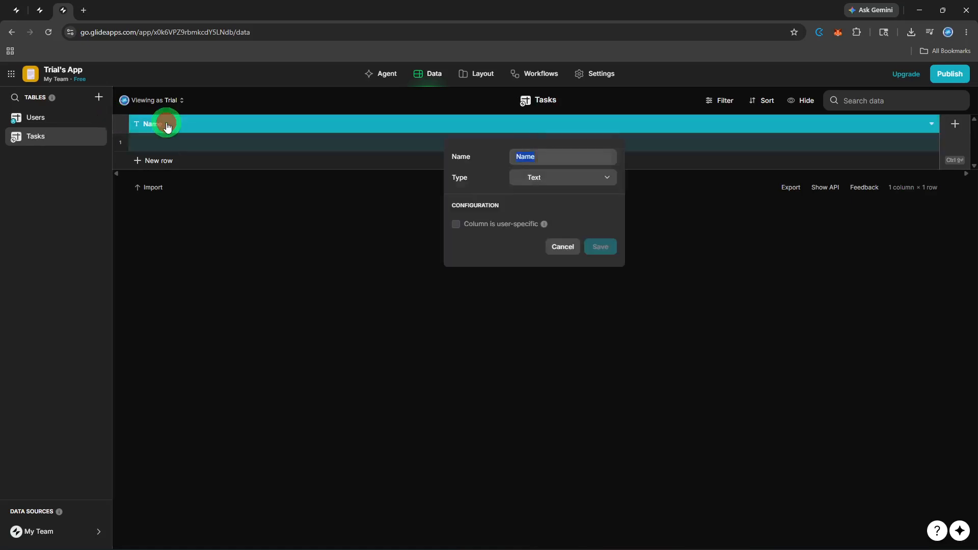
key("BackSpace")
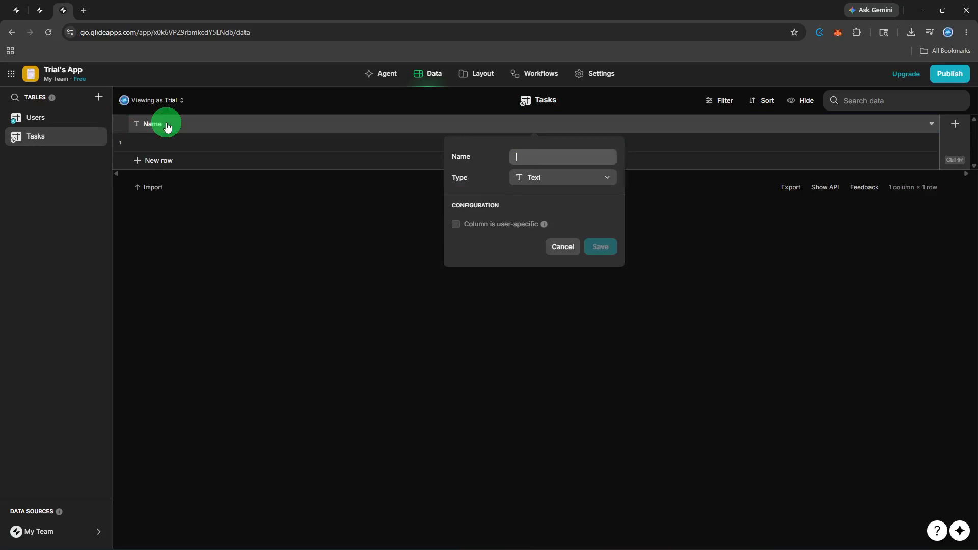
type("Tasks")
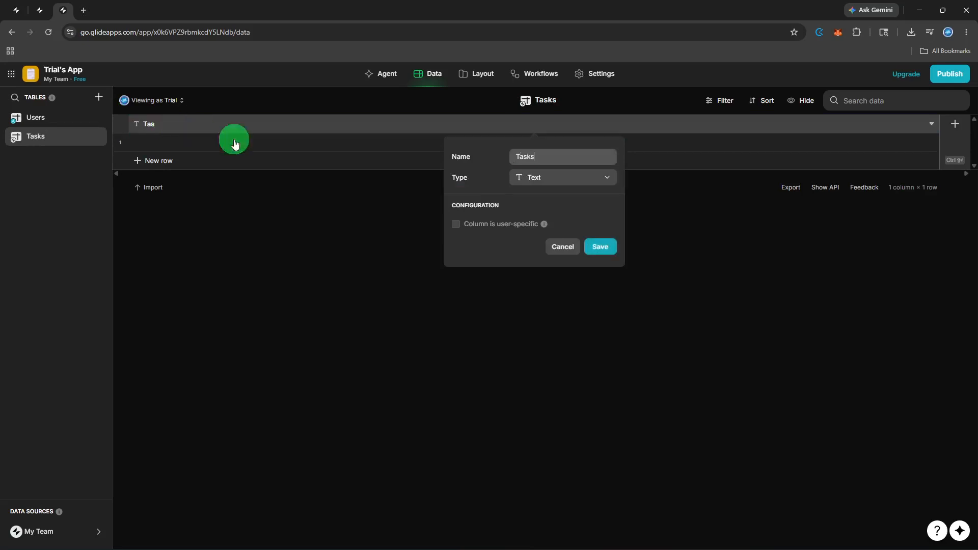
left_click(600, 248)
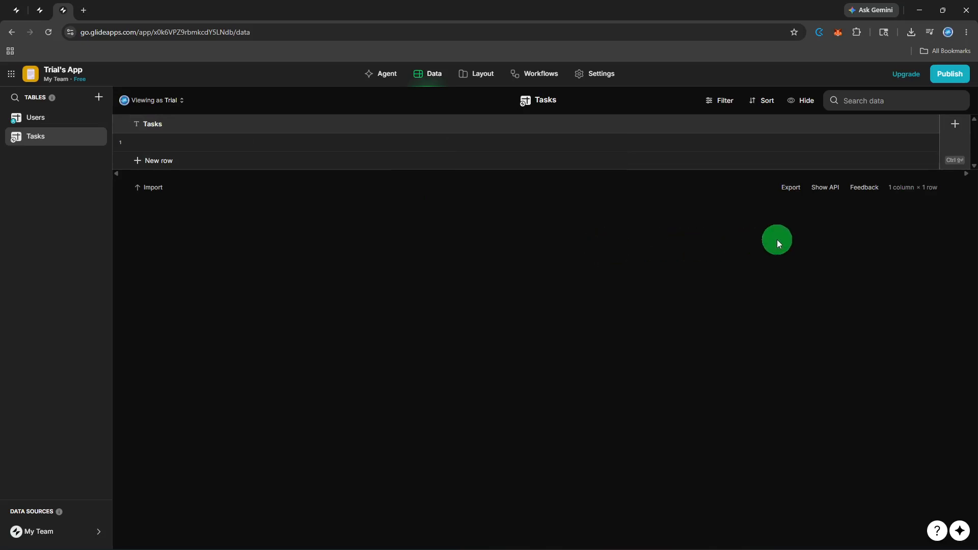
Add a column named Date with the Date & Time type to the Tasks table.
left_click(953, 139)
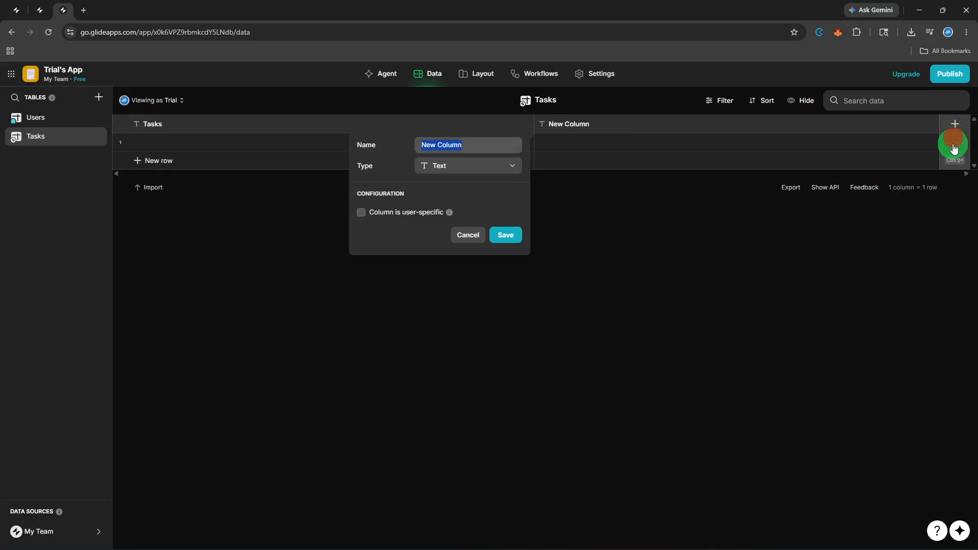
key("BackSpace")
type("Date")
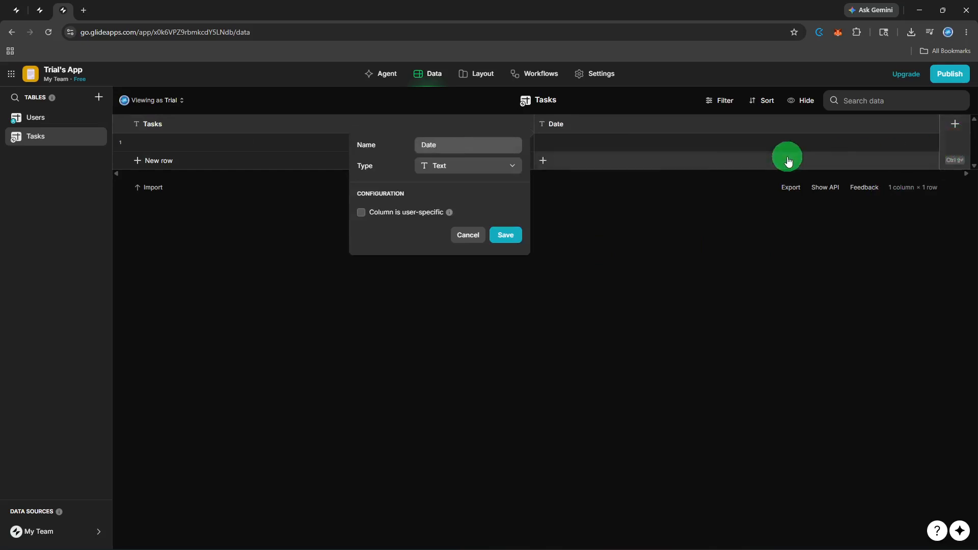
left_click(479, 164)
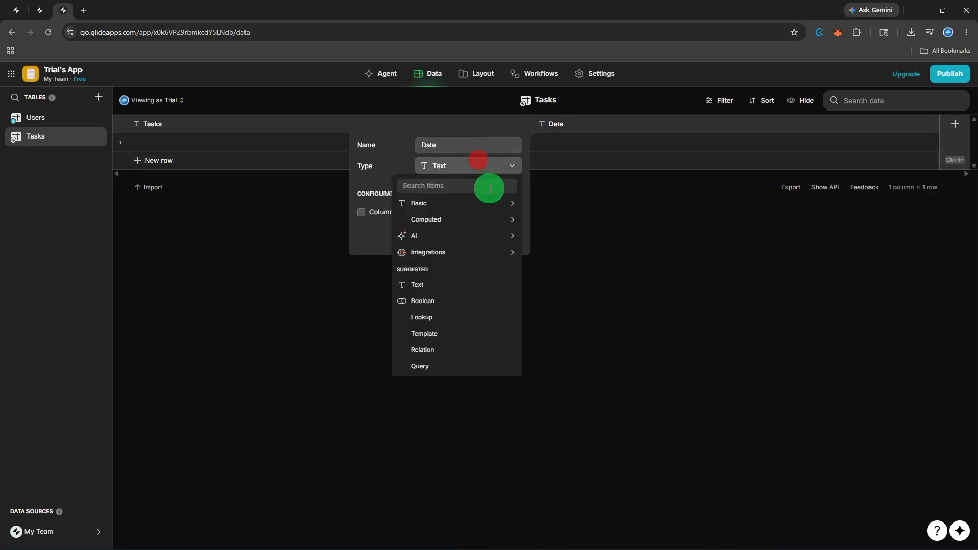
mouse_move(484, 202)
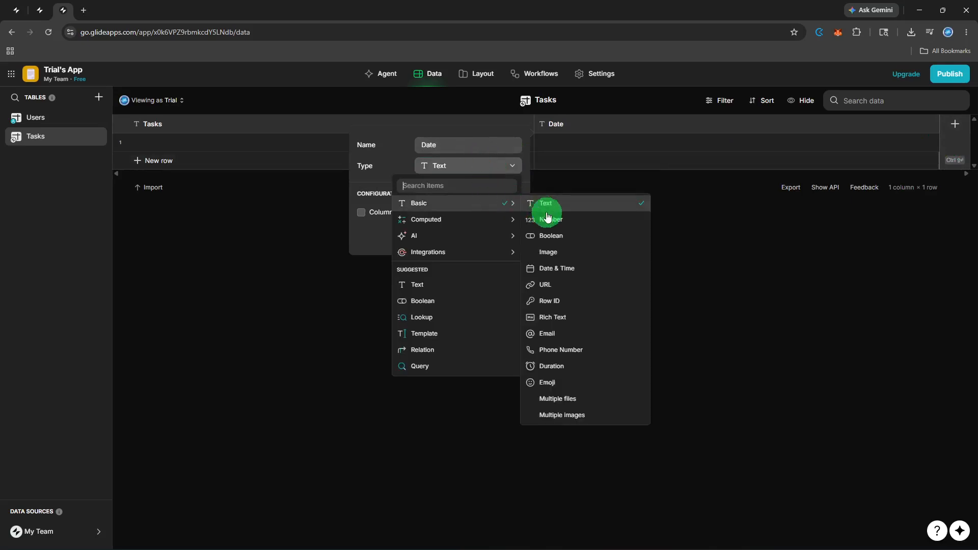
left_click(563, 265)
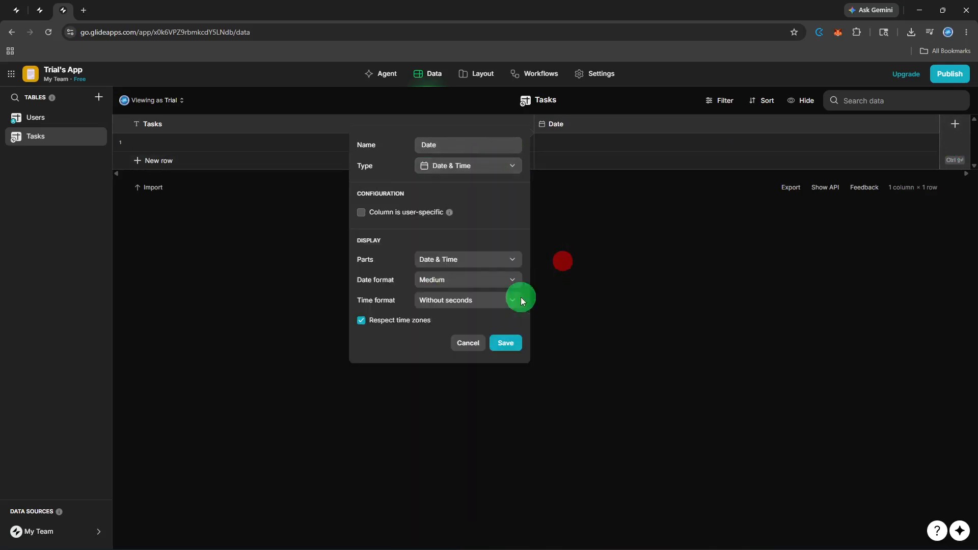
left_click(500, 343)
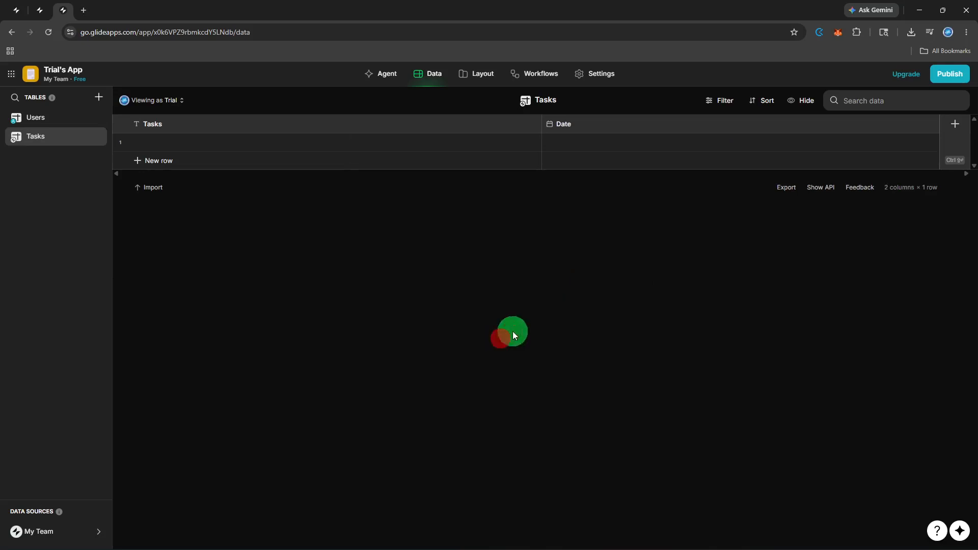
Add a text column named Status to the Tasks table.
left_click(949, 140)
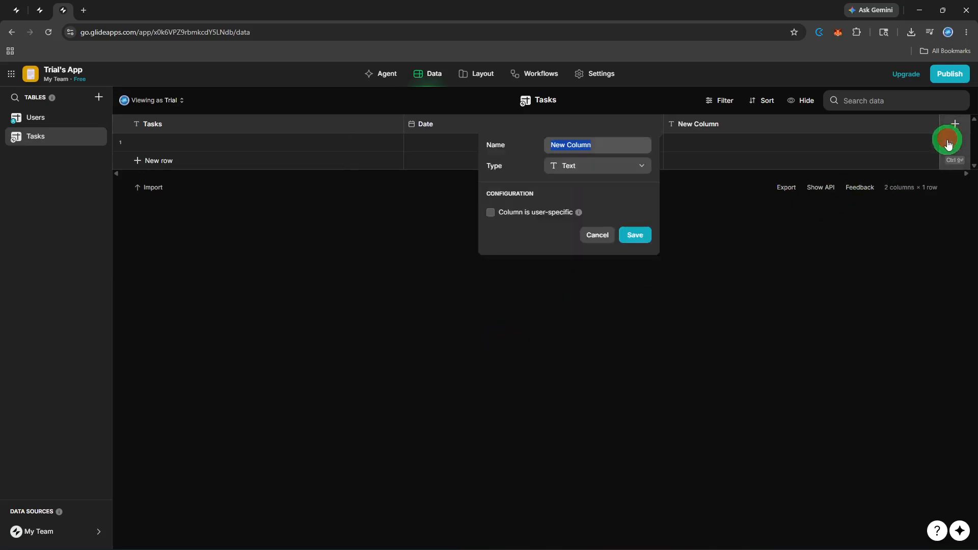
key("BackSpace")
type("Status")
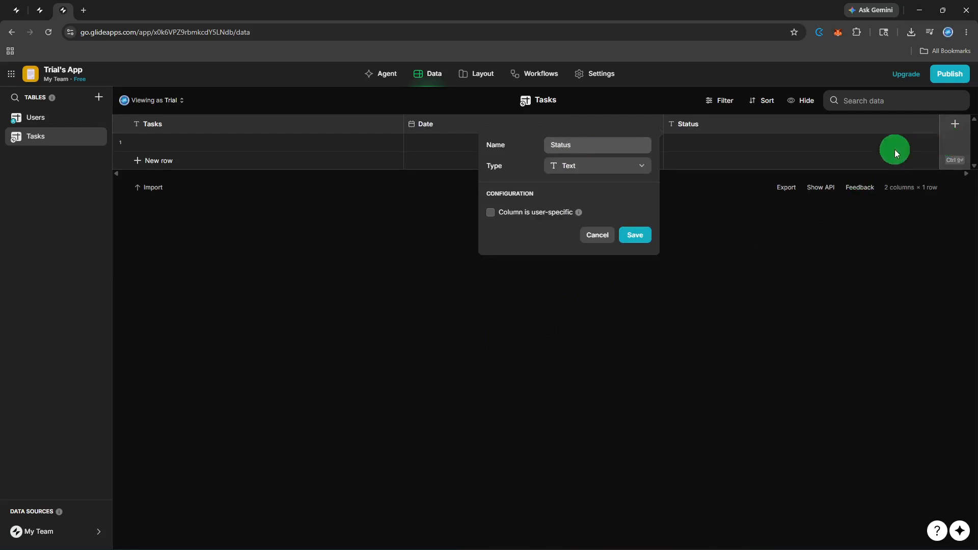
left_click(641, 236)
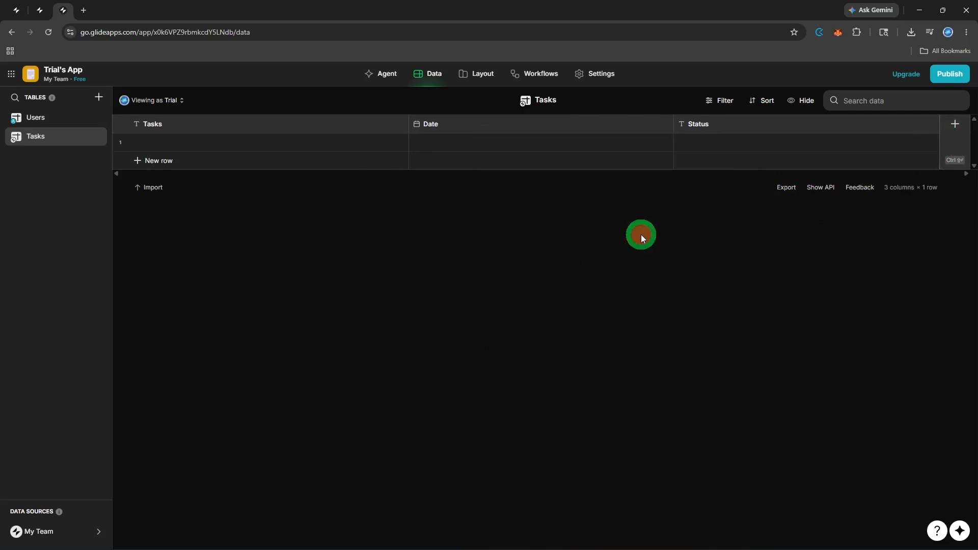
Add a text column named Priority to the Tasks table.
left_click(955, 145)
key("BackSpace")
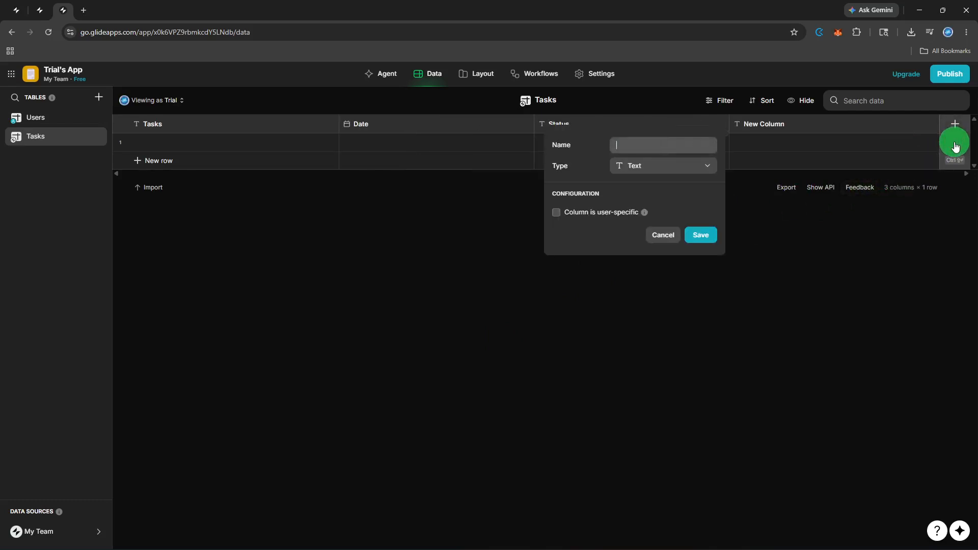
type("Priority")
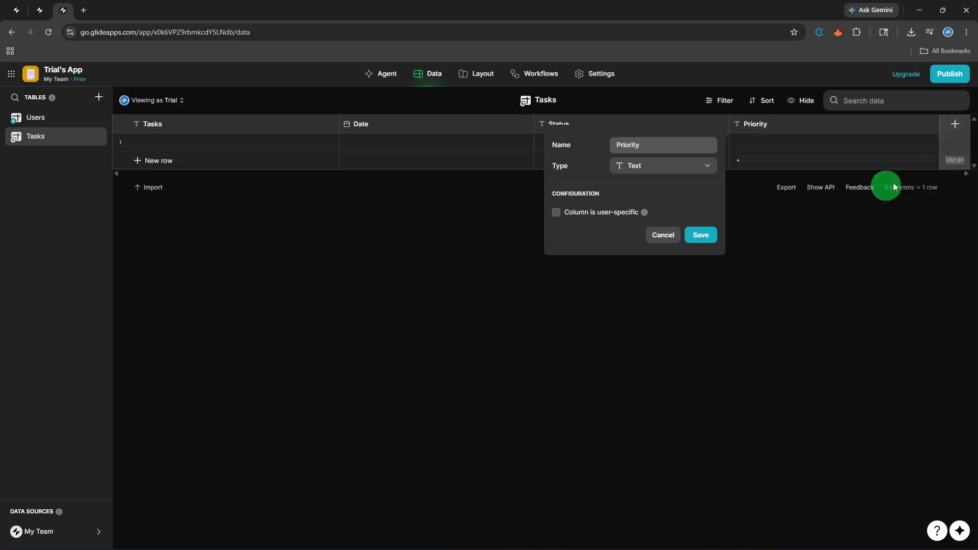
left_click(699, 234)
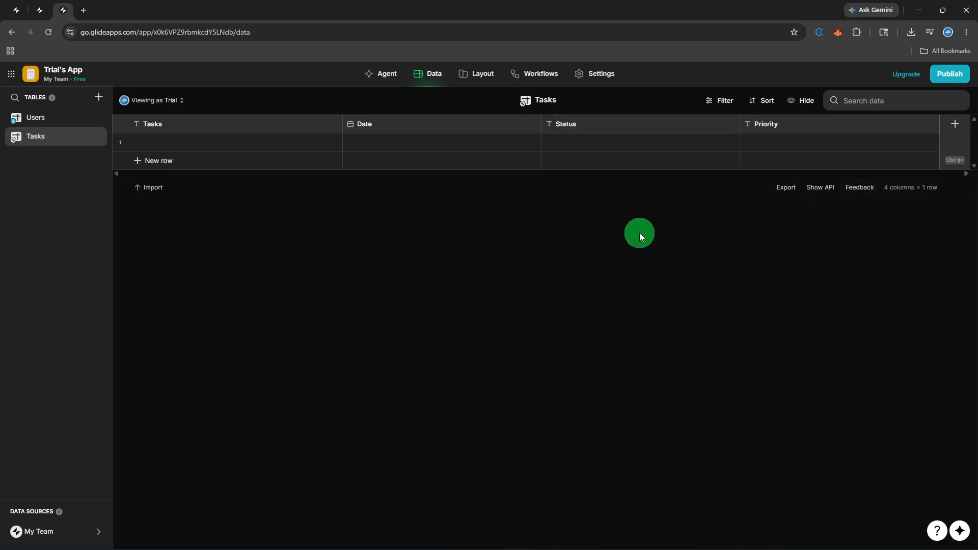
Add a second row to the table and enter the tasks Study in row 1 and Meeting in row 2.
left_click(271, 162)
left_click(269, 141)
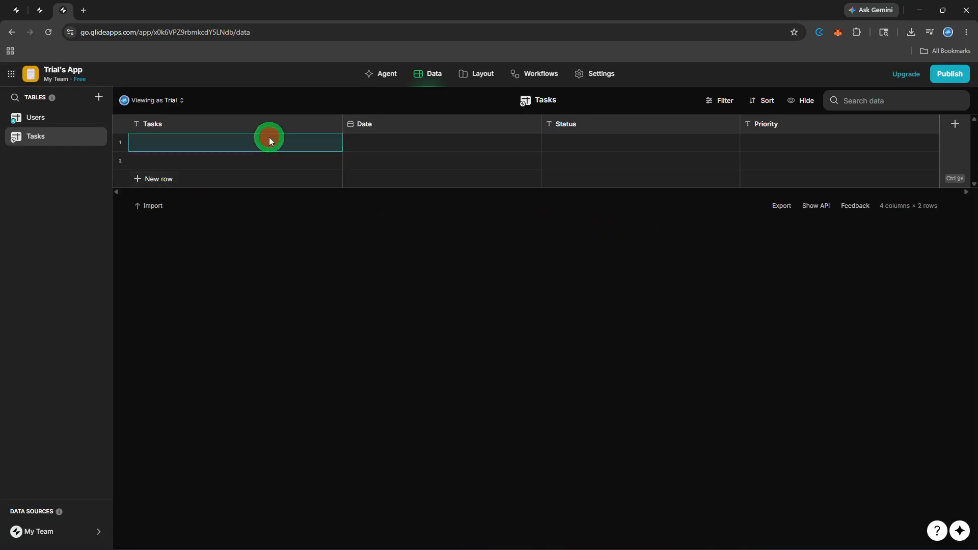
double_click(269, 138)
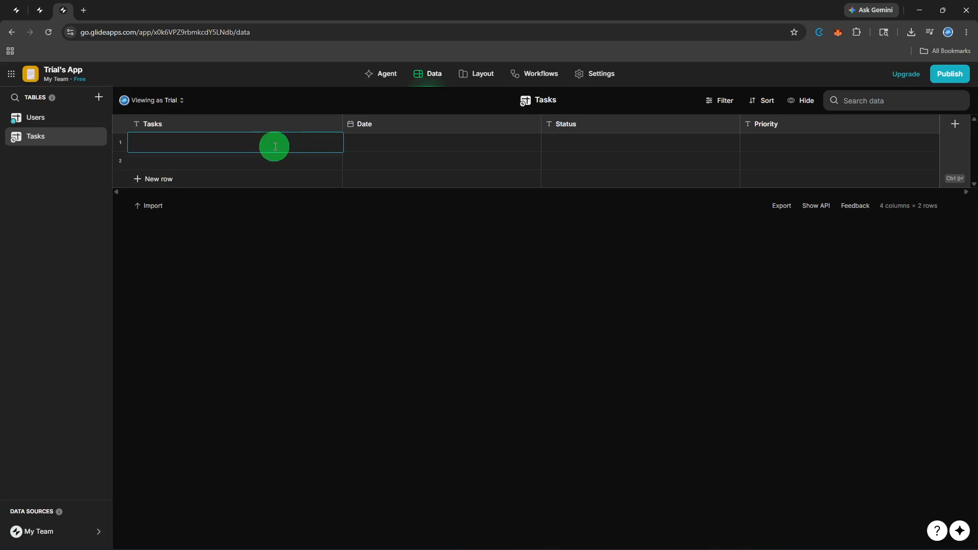
type("Study")
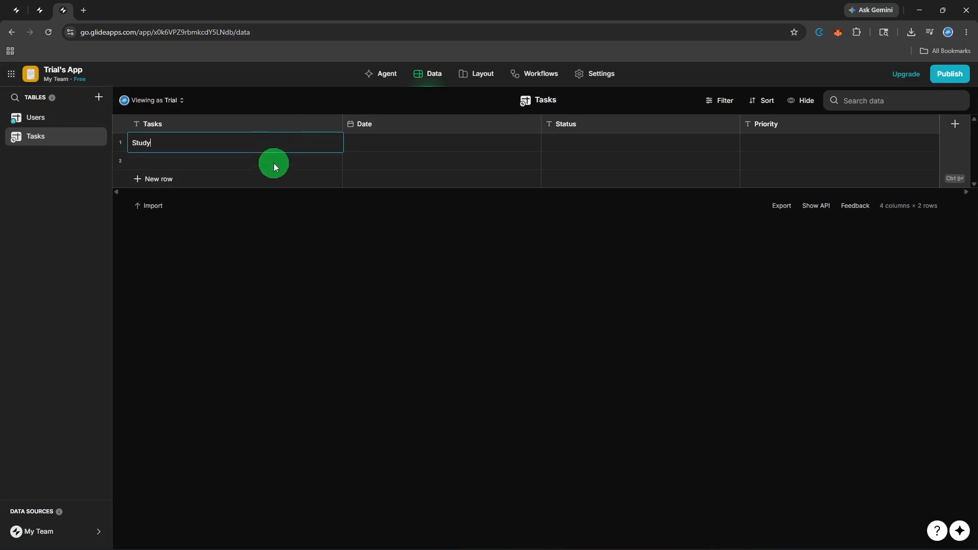
left_click(274, 163)
left_click(273, 163)
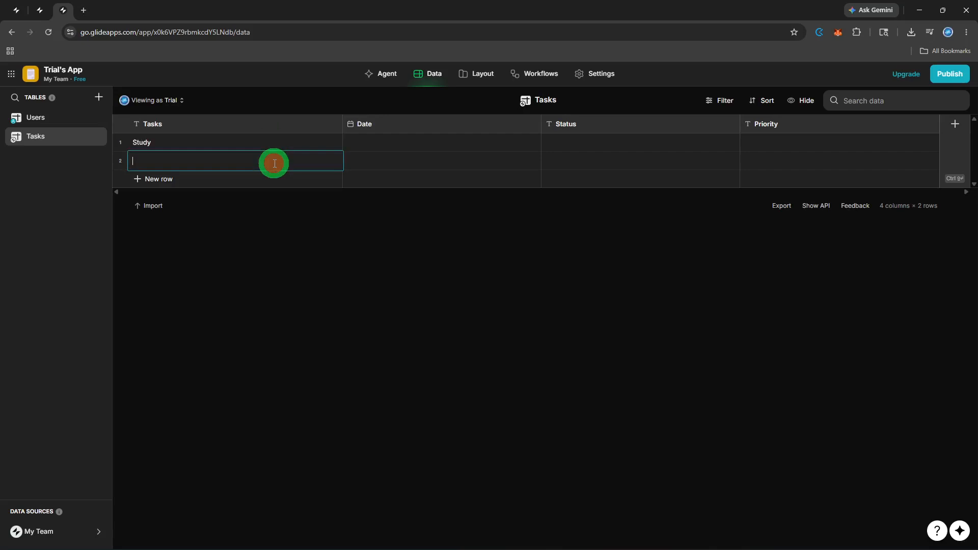
type("Meeting")
Fill in the Study row with date 05/26/2026, status Not Done and priority High.
left_click(399, 143)
left_click(398, 144)
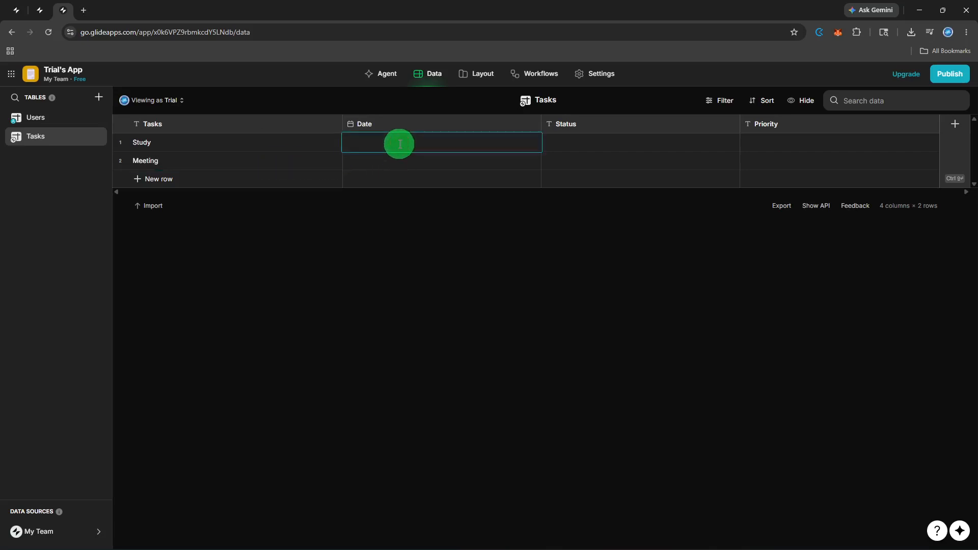
type("05/26/2026")
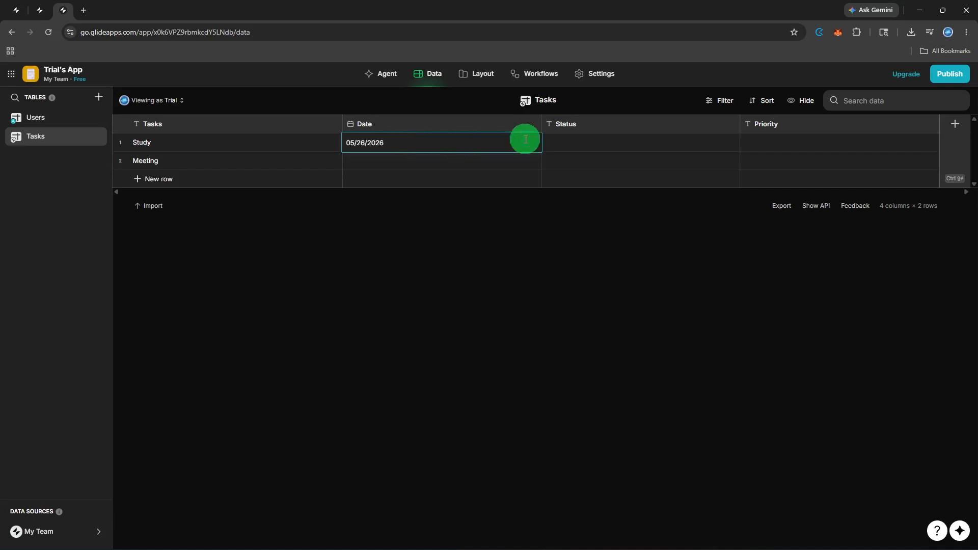
double_click(615, 136)
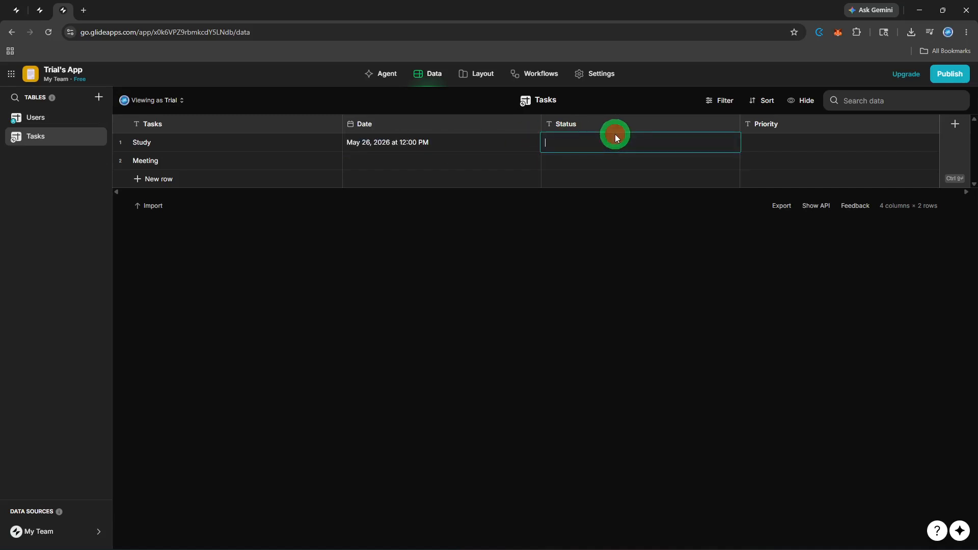
type("Not Done")
double_click(836, 145)
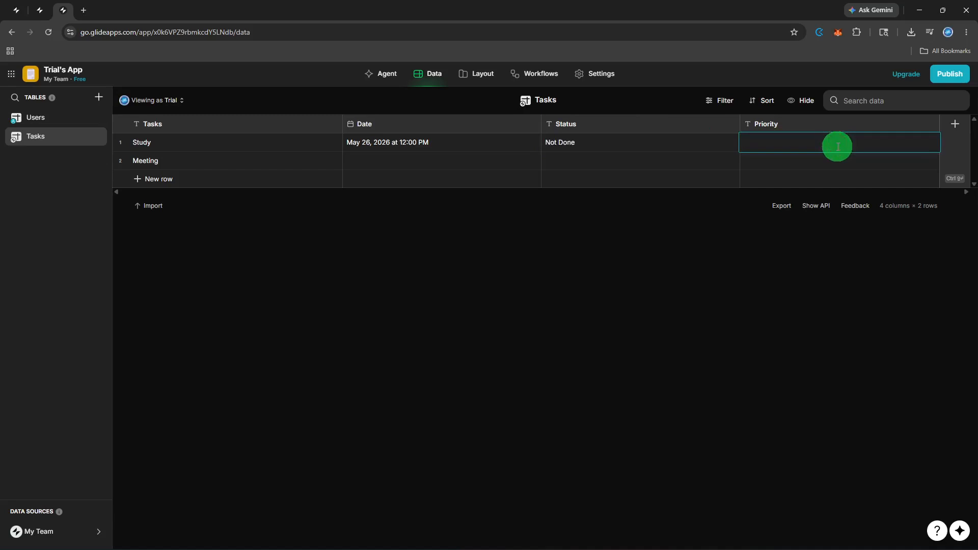
type("High")
Add a new screen to the app's navigation based on the data in the Tasks table.
left_click(481, 82)
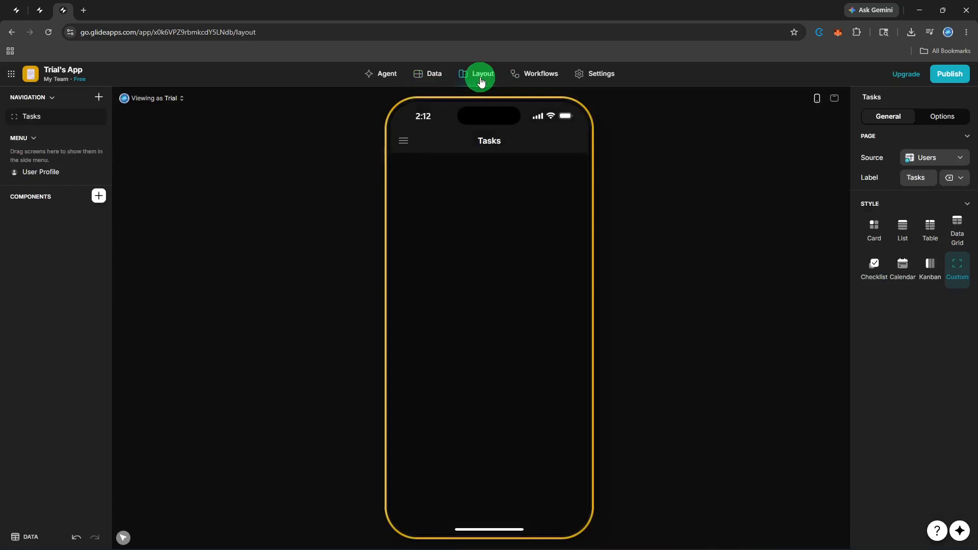
left_click(99, 98)
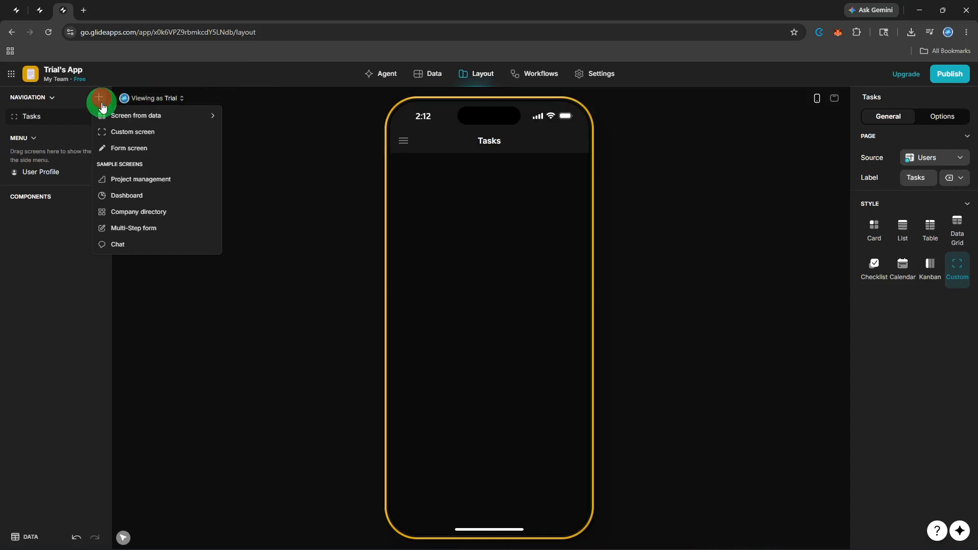
mouse_move(102, 115)
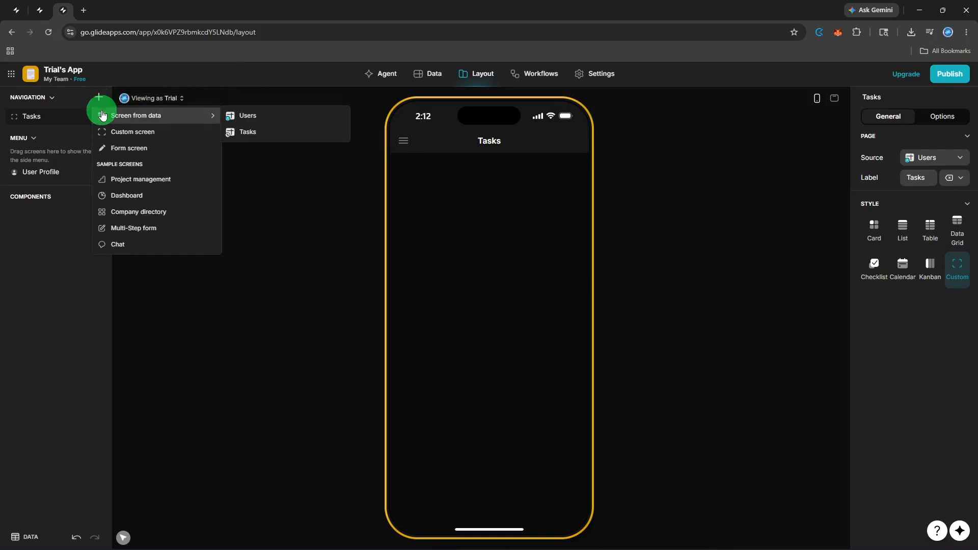
left_click(237, 131)
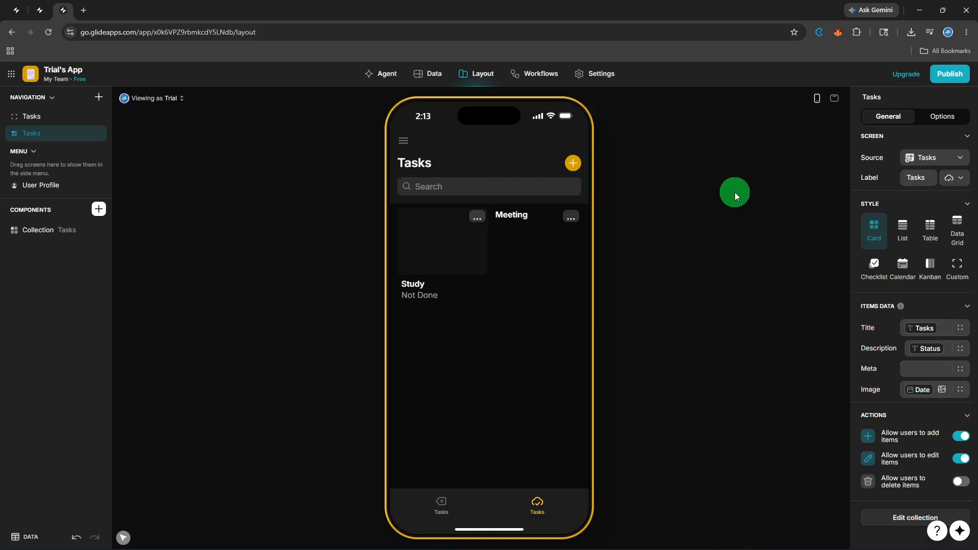
Try the List, Table, Data Grid and Calendar styles on the new Tasks screen and settle on Table.
left_click(909, 235)
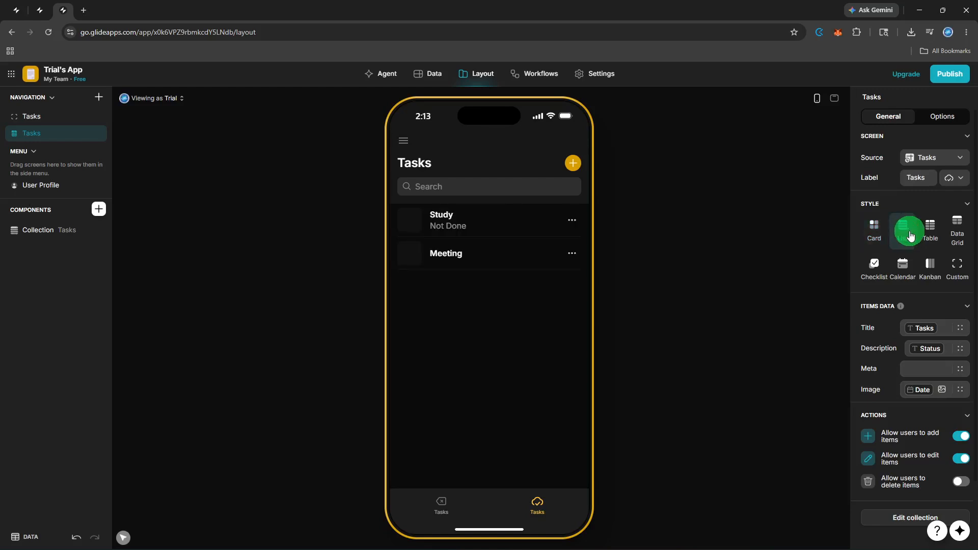
left_click(928, 231)
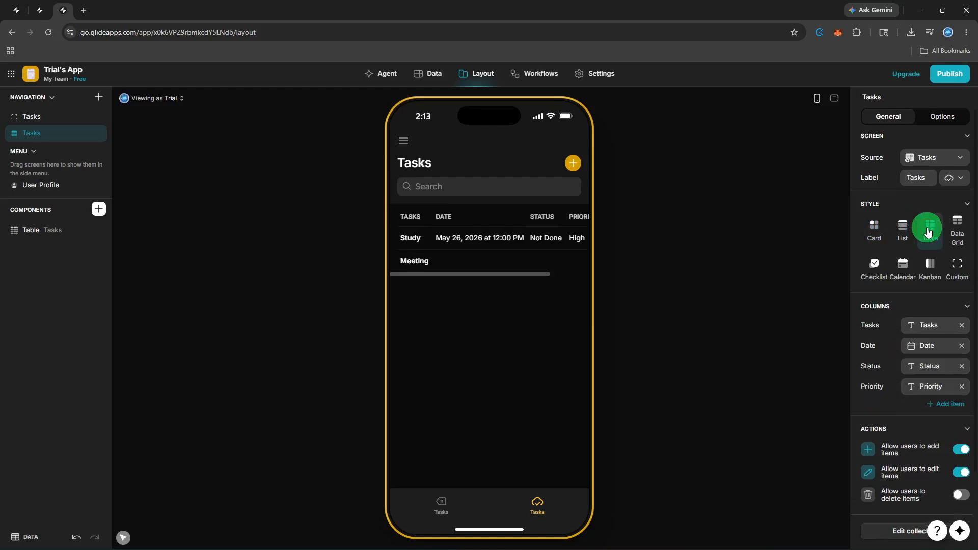
left_click(956, 230)
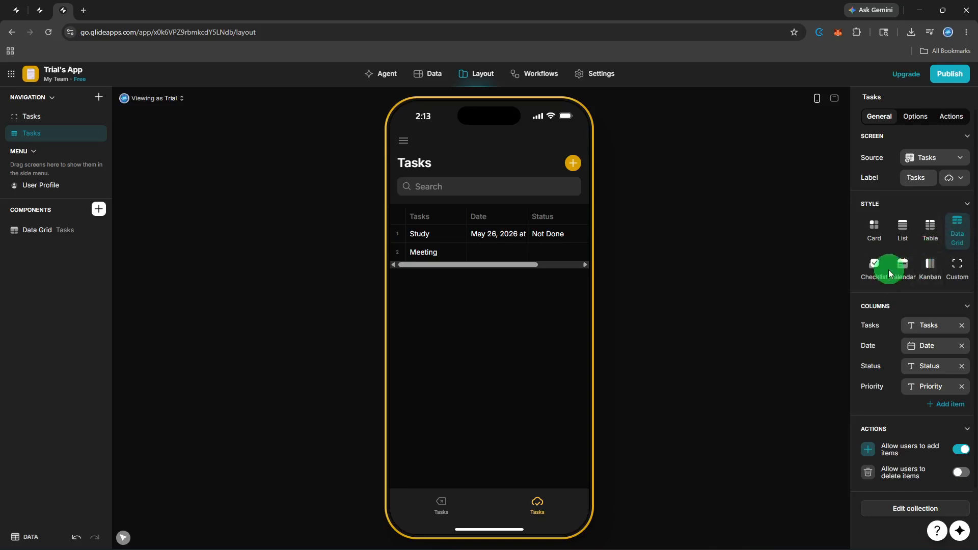
left_click(892, 271)
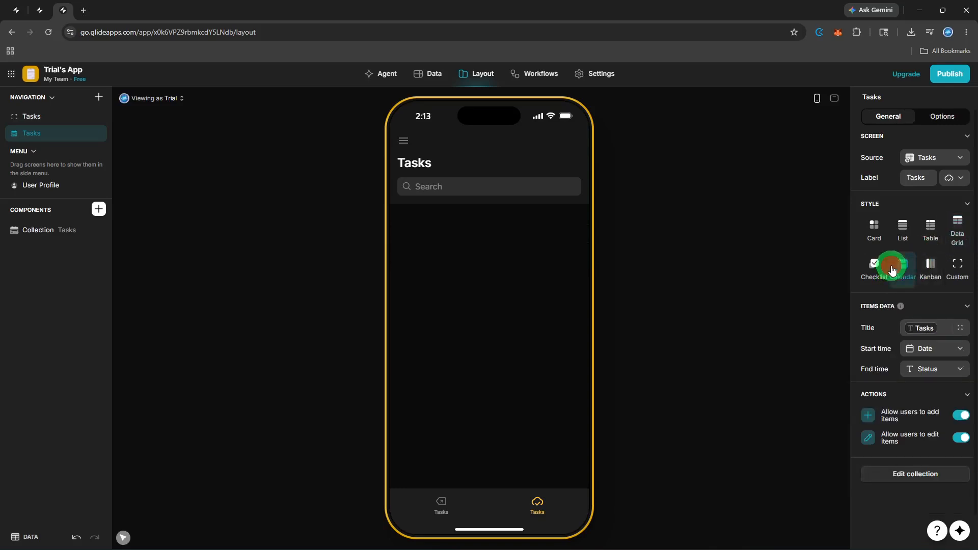
left_click(902, 231)
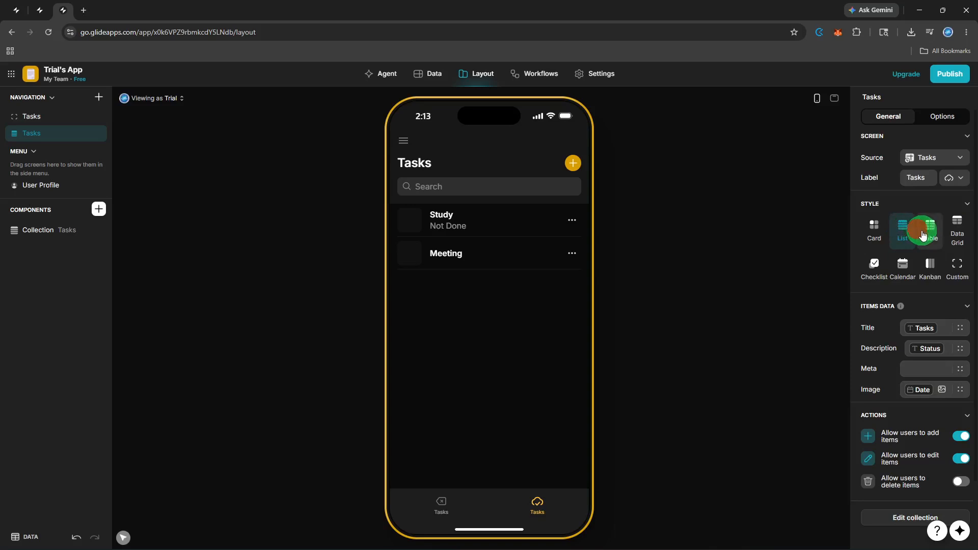
left_click(919, 232)
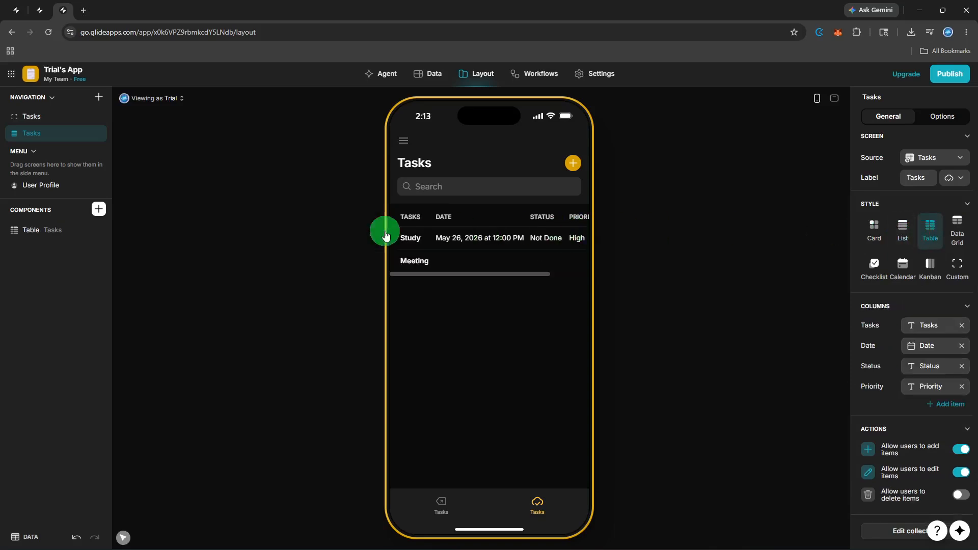
Review the Tasks table component's visibility, filter, sort, group and search bar options.
left_click(51, 233)
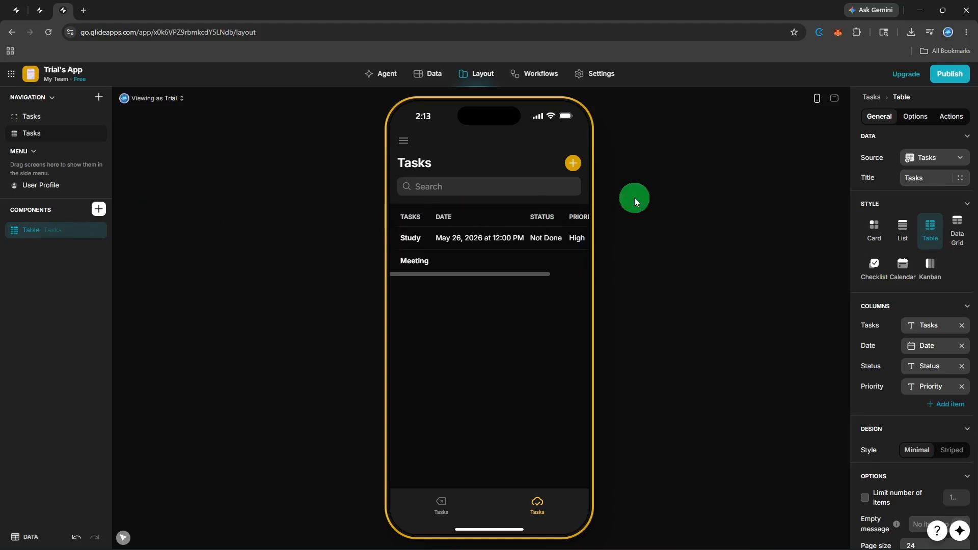
left_click(912, 121)
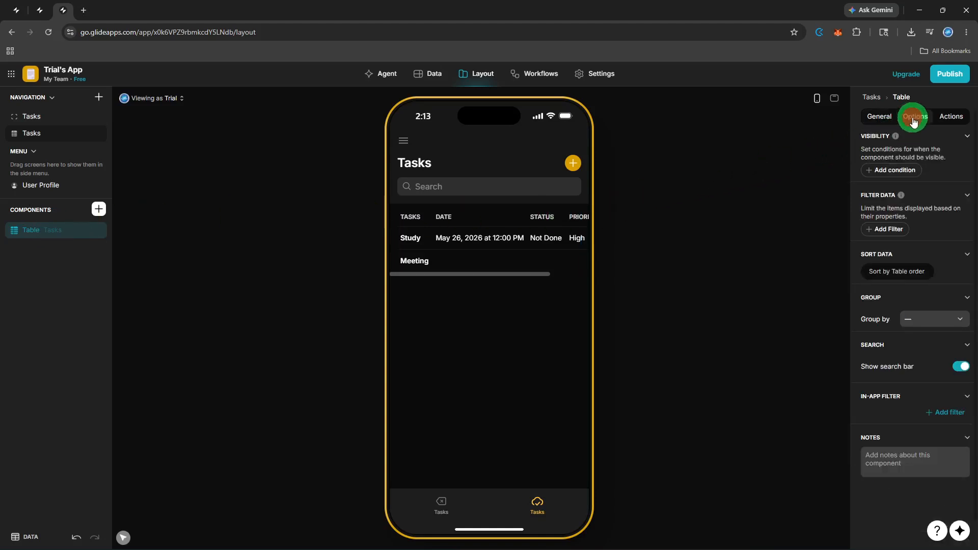
left_click(958, 367)
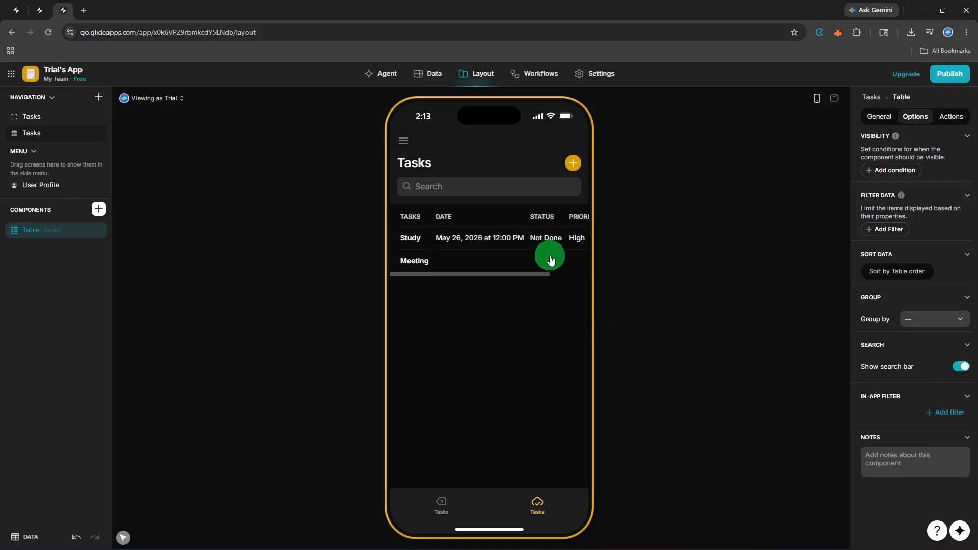
mouse_move(540, 272)
left_mouse_down()
mouse_move(586, 272)
mouse_move(535, 267)
left_mouse_up()
Open the app's publishing settings, where its link can be customized.
left_click(940, 85)
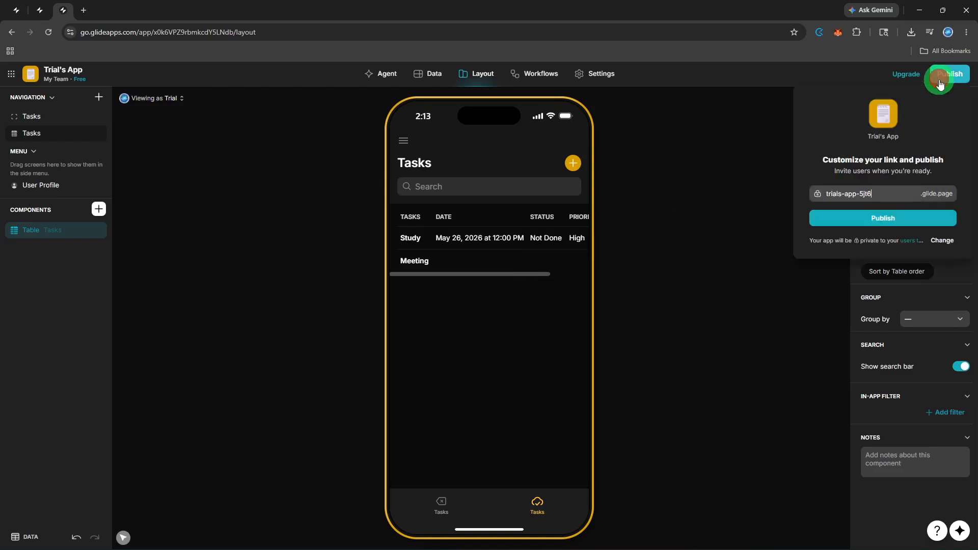